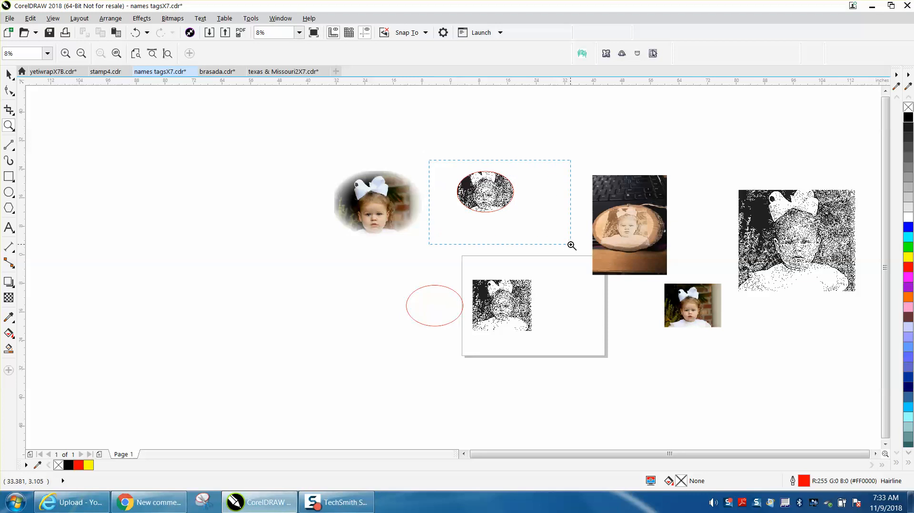
# Step: PowerClip the black-and-white engraving bitmap on the page inside the empty red ellipse beside it
pyautogui.rightClick(347, 231)
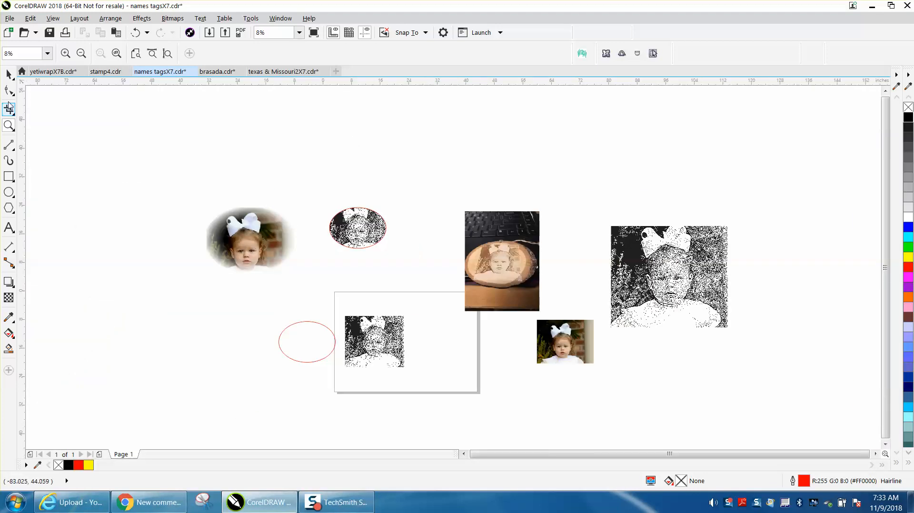
pyautogui.click(8, 74)
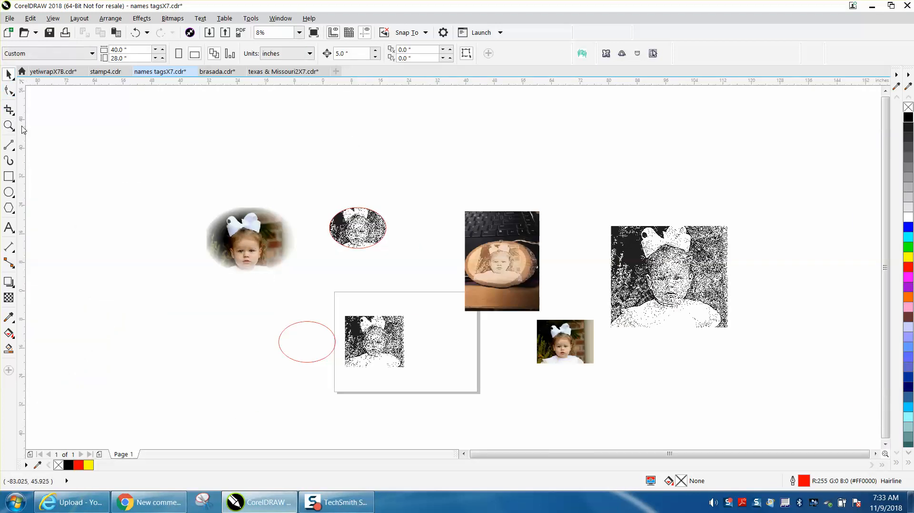
pyautogui.click(9, 125)
pyautogui.moveTo(276, 300); pyautogui.dragTo(460, 387)
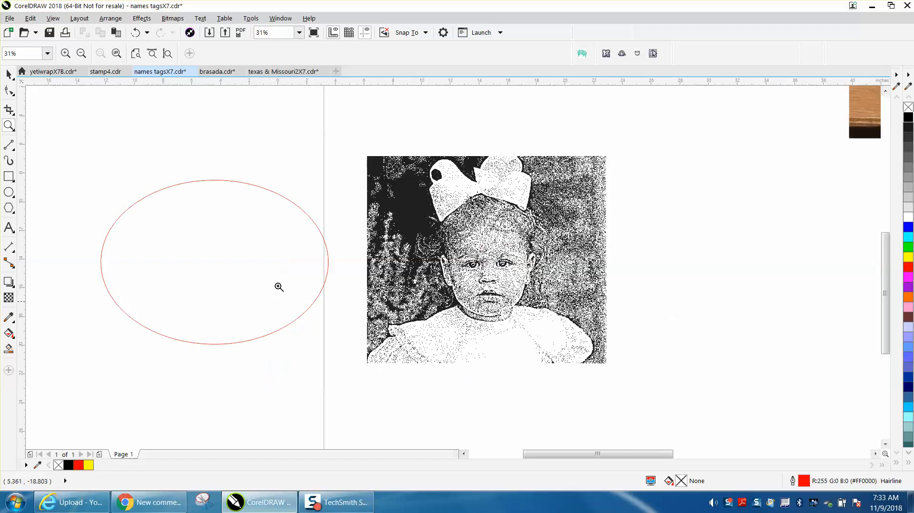
pyautogui.click(8, 74)
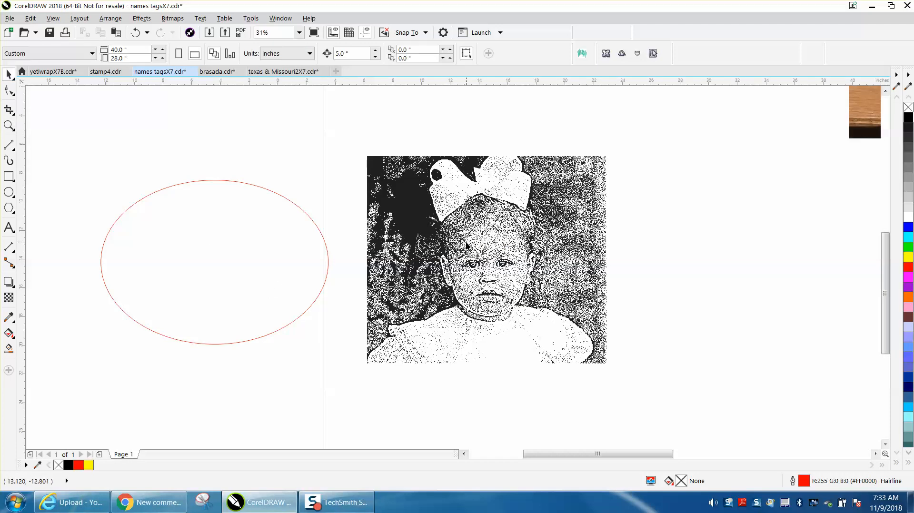
pyautogui.click(467, 244)
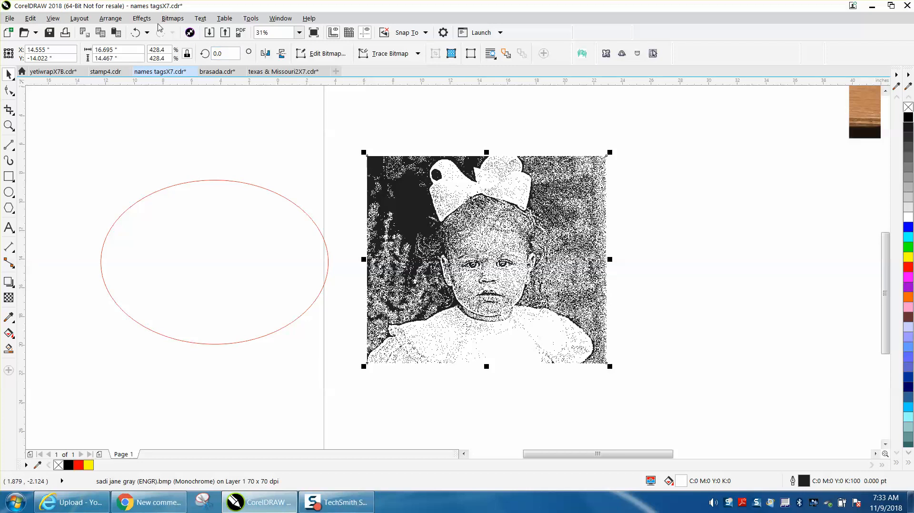
pyautogui.click(142, 18)
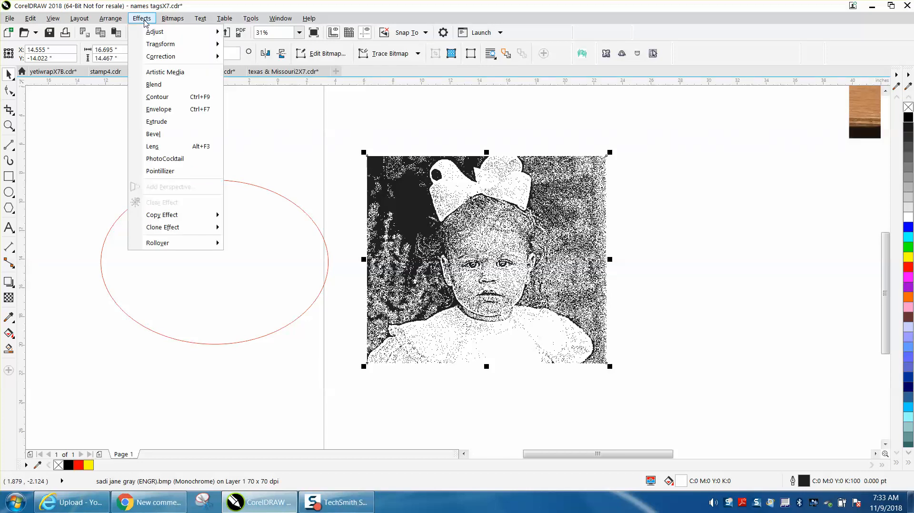
pyautogui.moveTo(98, 19)
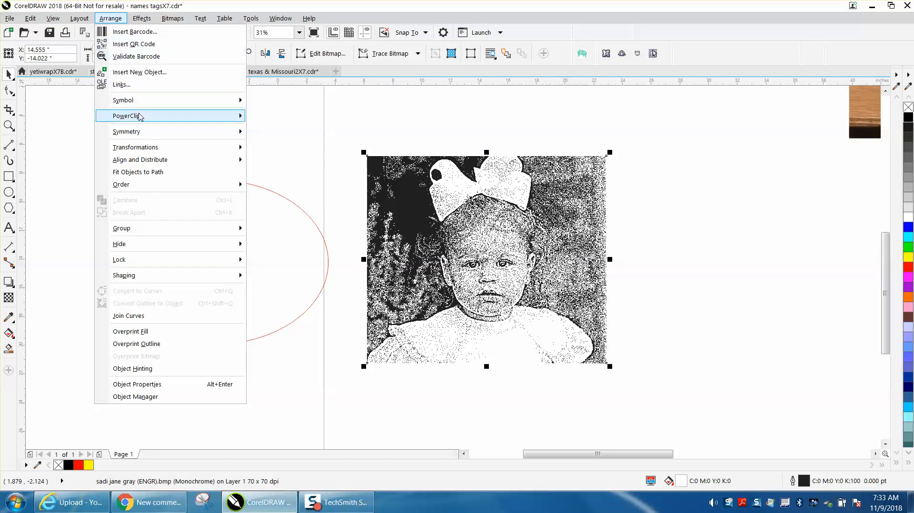
pyautogui.moveTo(140, 117)
pyautogui.click(295, 119)
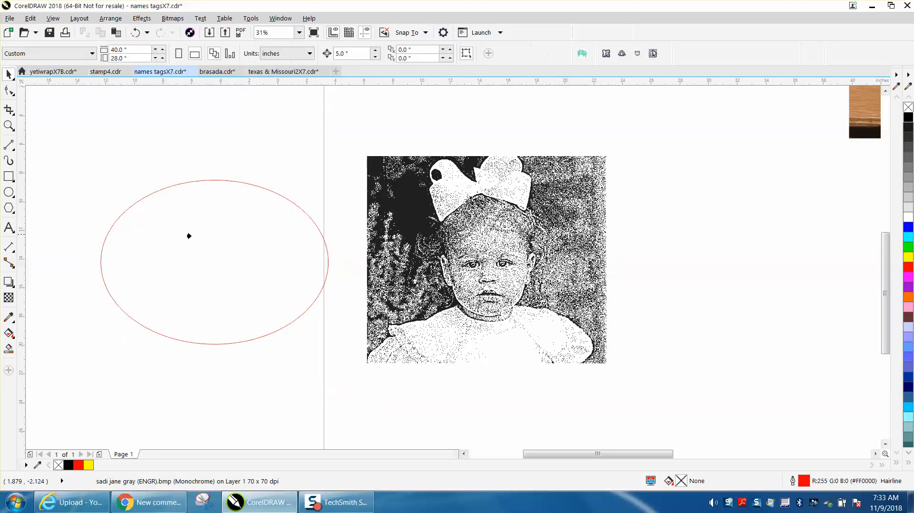
pyautogui.click(190, 237)
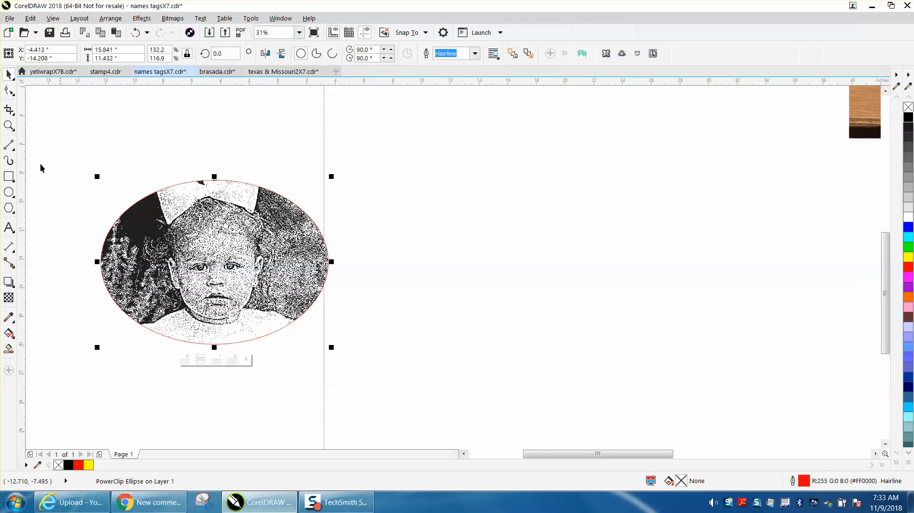
# Step: Draw a rectangle about 23.3 by 16.4 inches around the clipped oval photo and fill it yellow
pyautogui.click(9, 177)
pyautogui.moveTo(59, 159); pyautogui.dragTo(395, 395)
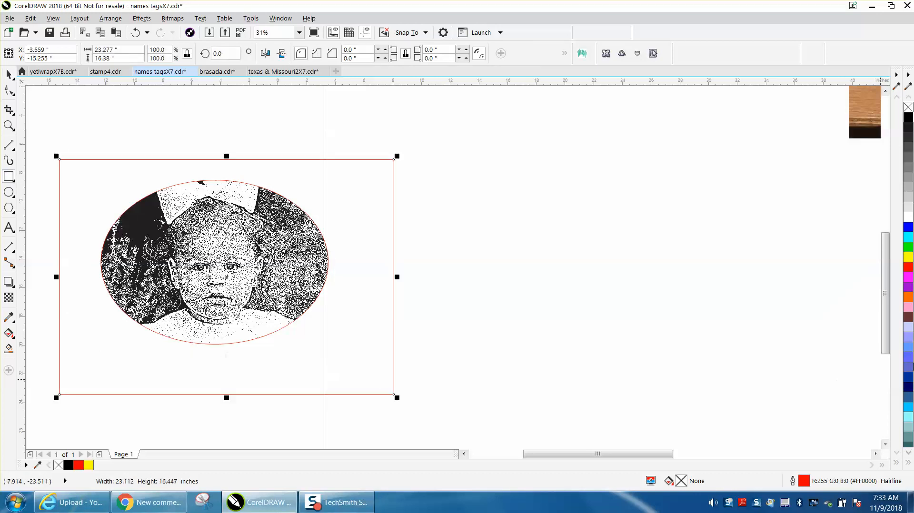
pyautogui.click(908, 259)
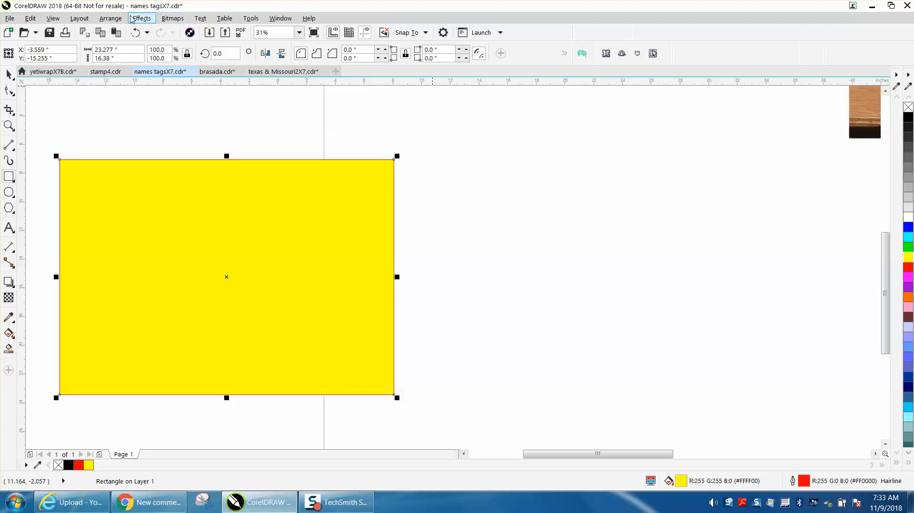
# Step: Send the yellow rectangle to the back of the page, behind the clipped oval photo
pyautogui.click(110, 18)
pyautogui.moveTo(136, 233)
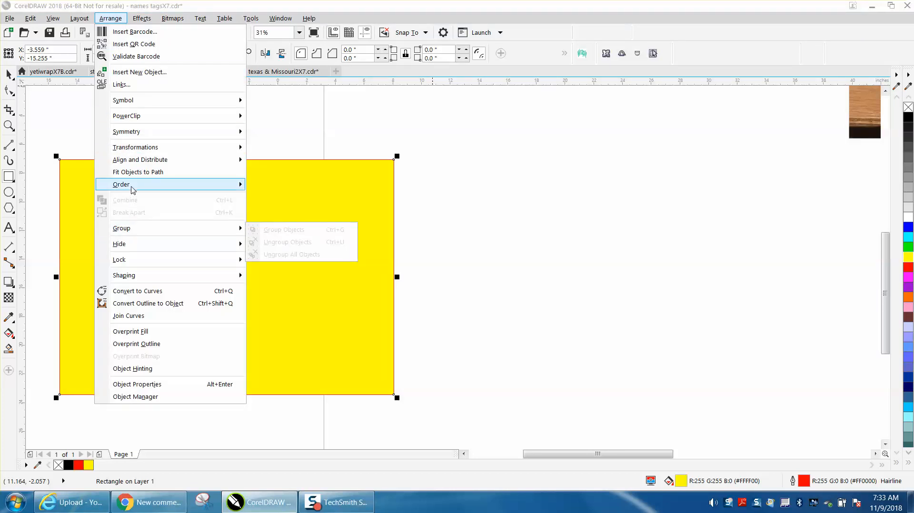
pyautogui.moveTo(191, 185)
pyautogui.click(262, 197)
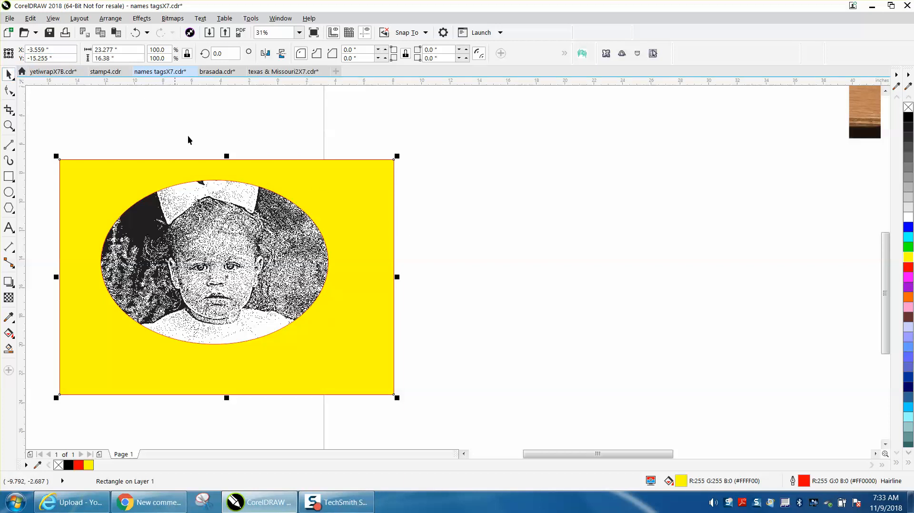
# Step: Move the yellow rectangle away from the oval photo and delete it
pyautogui.moveTo(314, 188); pyautogui.dragTo(658, 201)
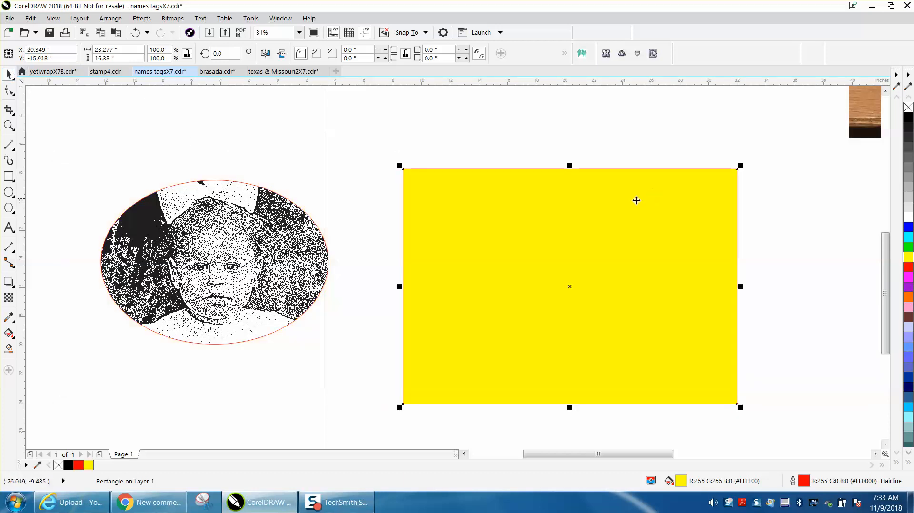
pyautogui.press('Delete')
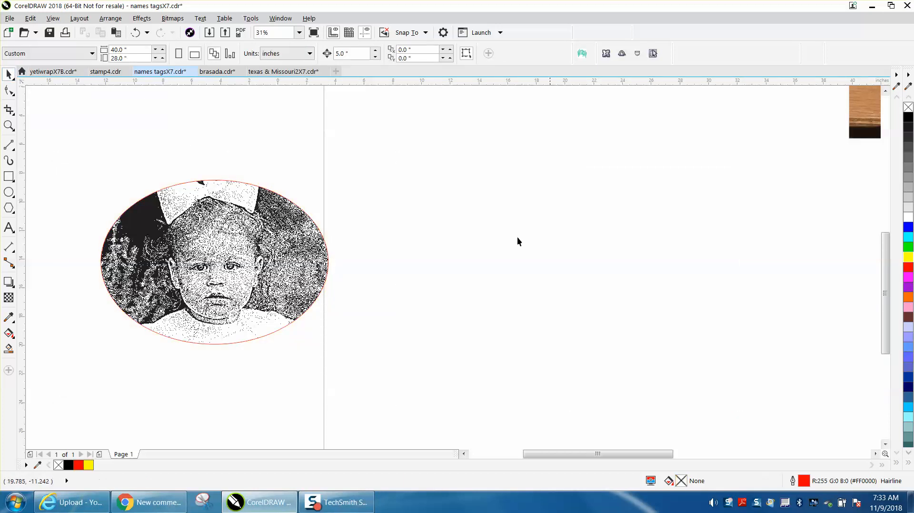
# Step: Move the clipped oval photo about 24 inches to the right, fully onto the page
pyautogui.moveTo(256, 346); pyautogui.dragTo(380, 373)
pyautogui.moveTo(233, 262); pyautogui.dragTo(562, 281)
pyautogui.moveTo(884, 287); pyautogui.dragTo(885, 294)
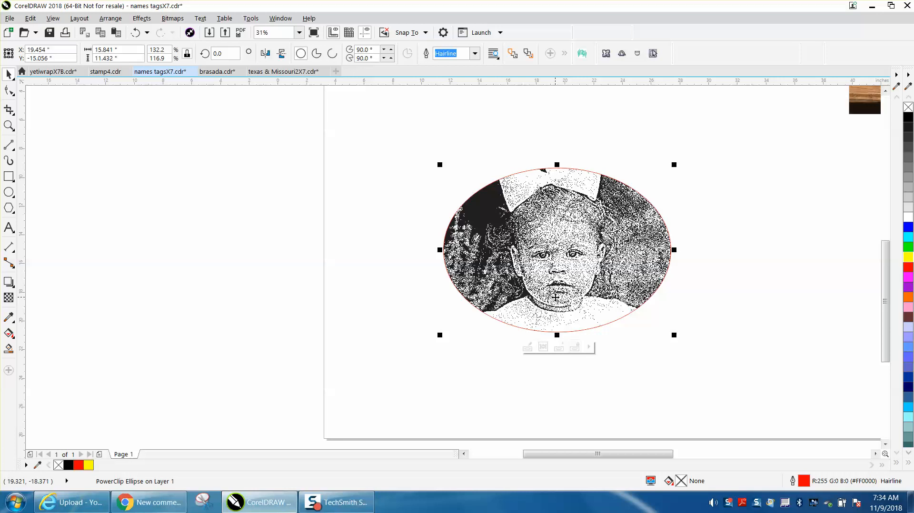
# Step: Open the PowerClip contents for editing and convert all edge segments of the bitmap to curves with the Shape tool
pyautogui.click(527, 349)
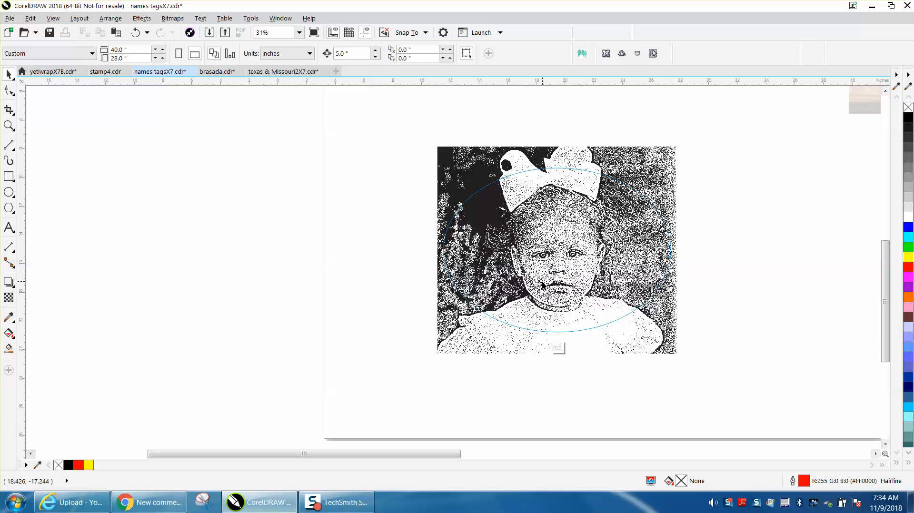
pyautogui.click(14, 95)
pyautogui.click(70, 96)
pyautogui.click(445, 151)
pyautogui.moveTo(419, 137); pyautogui.dragTo(681, 366)
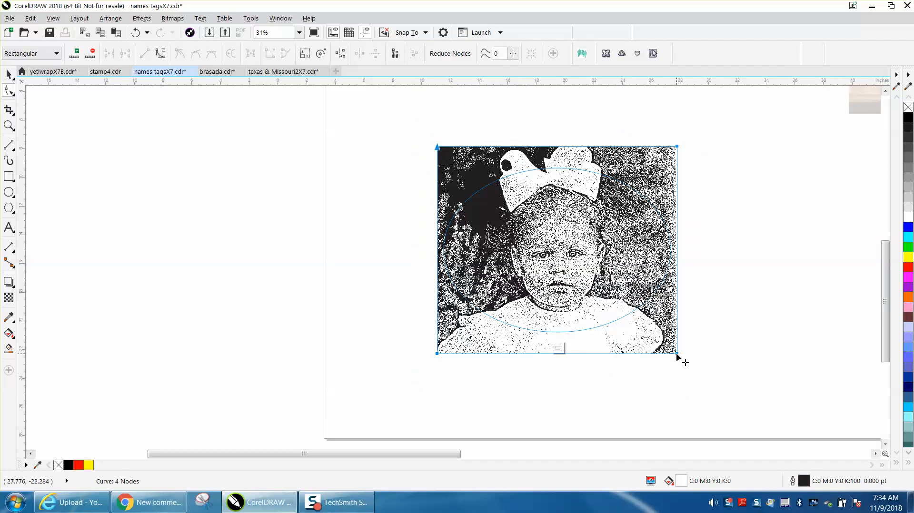
pyautogui.rightClick(679, 357)
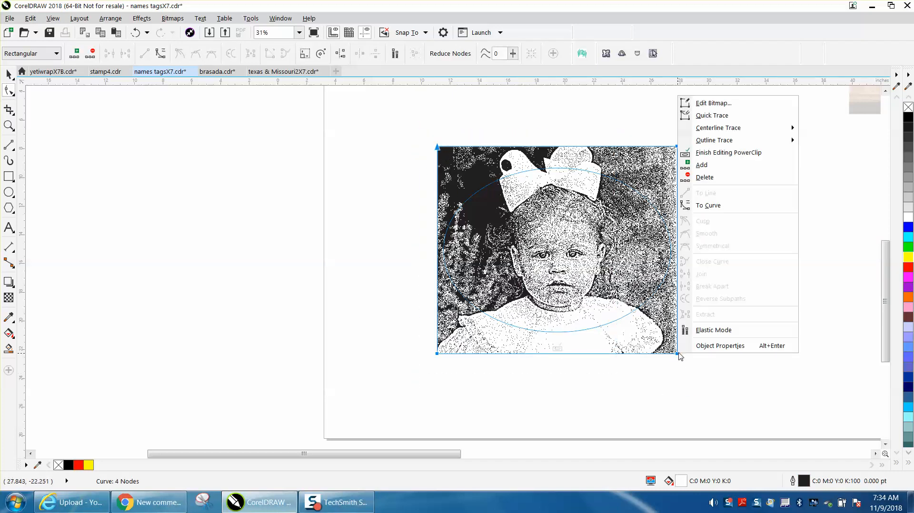
pyautogui.click(701, 205)
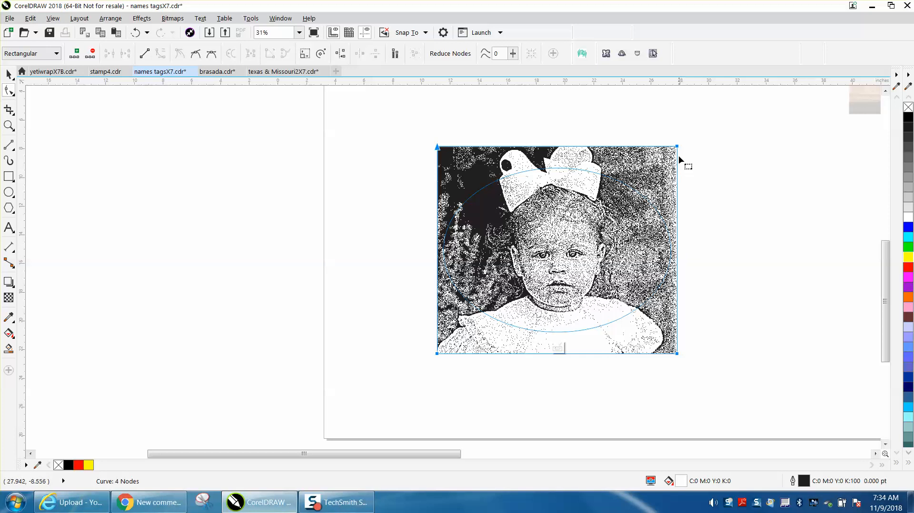
# Step: Move the four corner nodes of the bitmap inward onto the guide ellipse
pyautogui.click(9, 127)
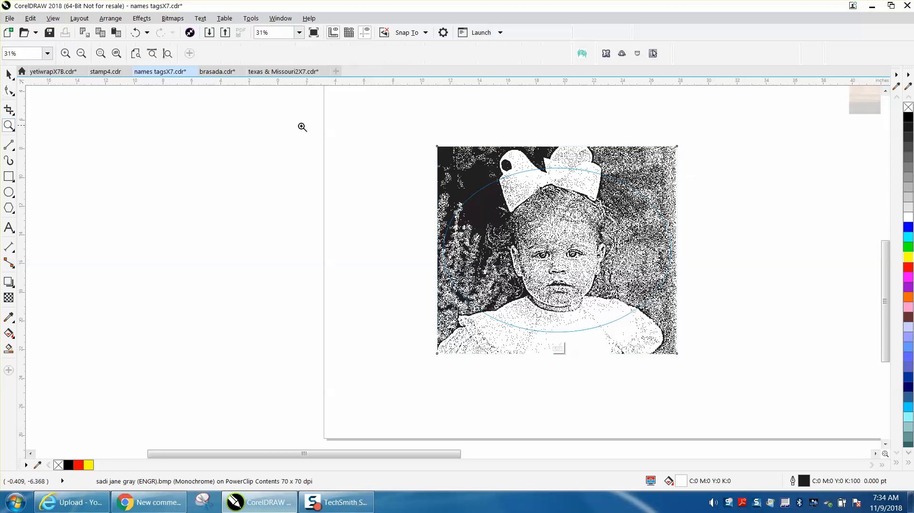
pyautogui.moveTo(369, 112); pyautogui.dragTo(710, 368)
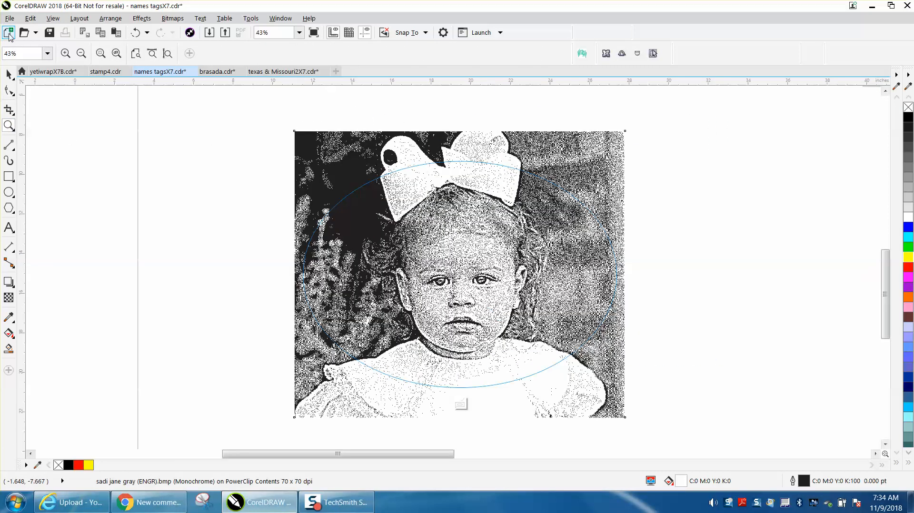
pyautogui.click(9, 90)
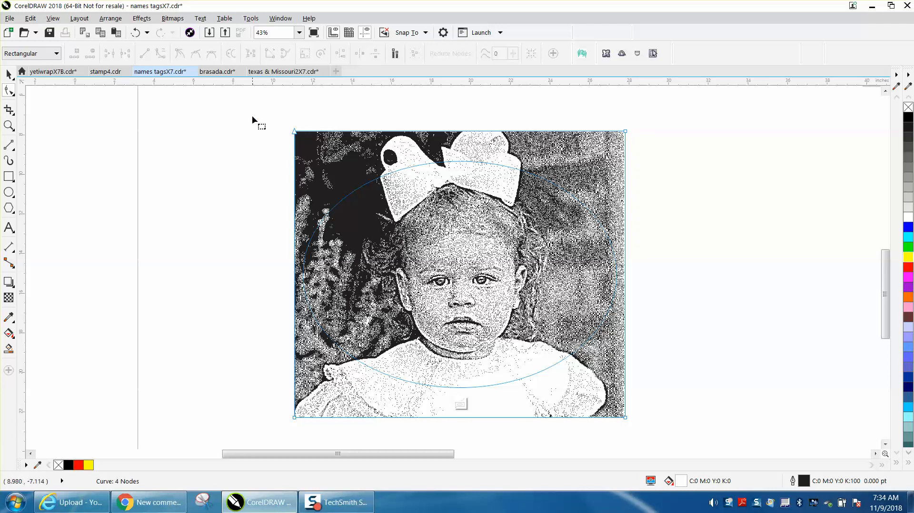
pyautogui.rightClick(627, 134)
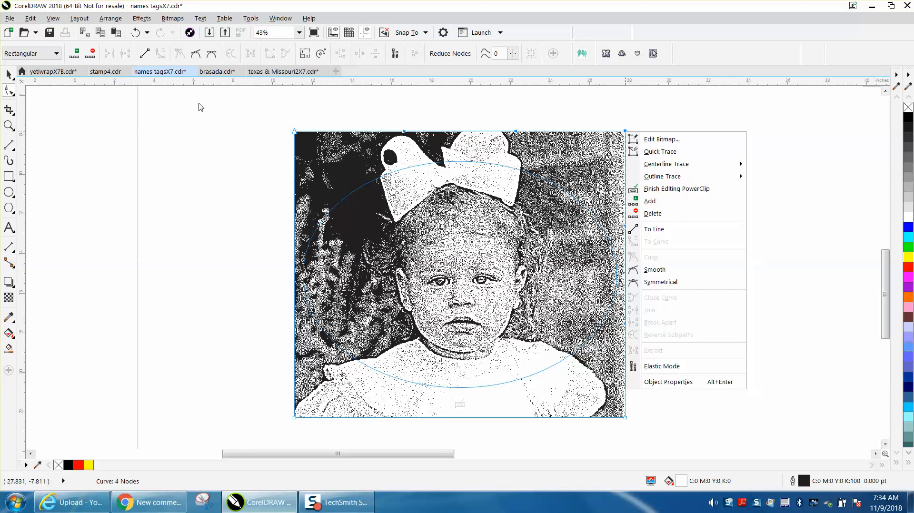
pyautogui.click(617, 123)
pyautogui.moveTo(626, 134); pyautogui.dragTo(571, 189)
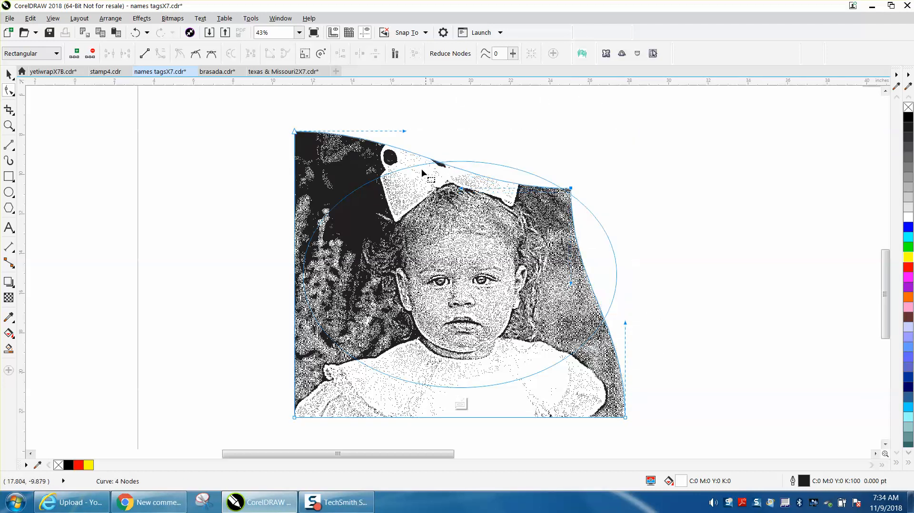
pyautogui.moveTo(295, 132); pyautogui.dragTo(345, 198)
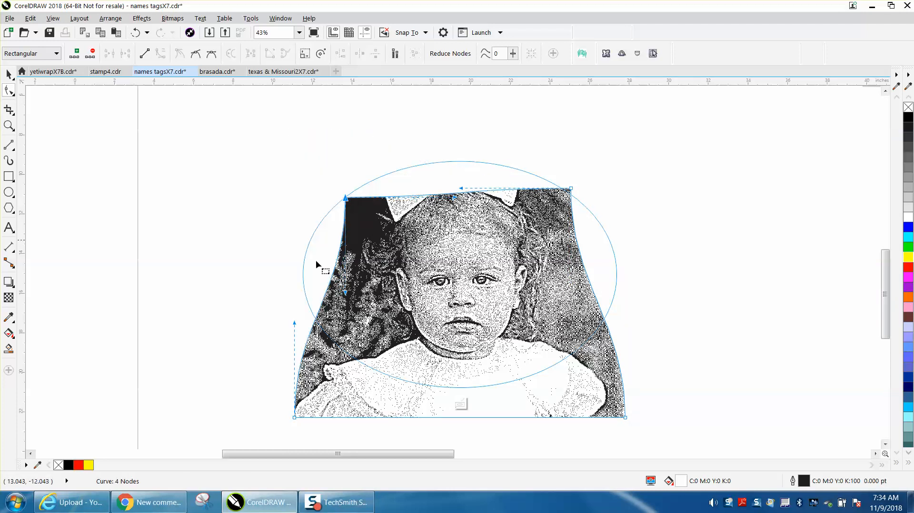
pyautogui.moveTo(292, 417); pyautogui.dragTo(342, 349)
pyautogui.moveTo(625, 417); pyautogui.dragTo(577, 352)
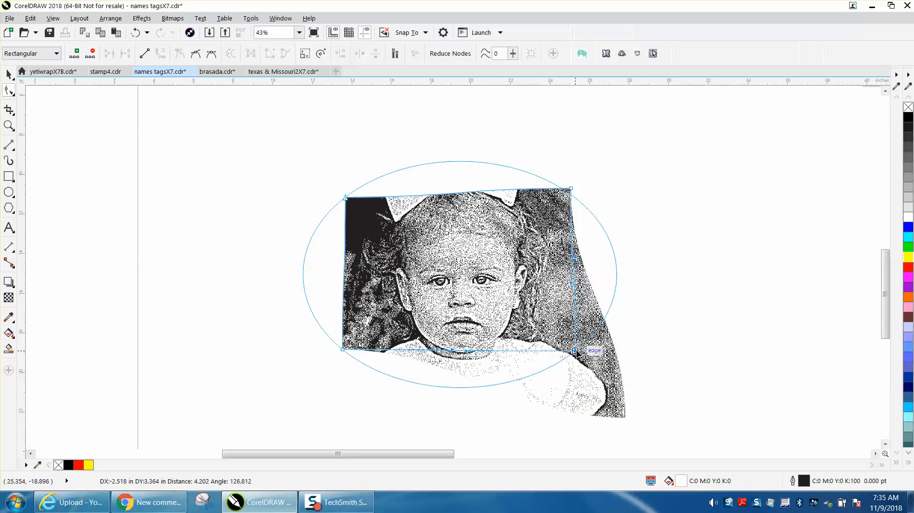
# Step: Bend the bitmap's right edge outward with its node handles to follow the guide ellipse
pyautogui.moveTo(576, 257); pyautogui.dragTo(671, 251)
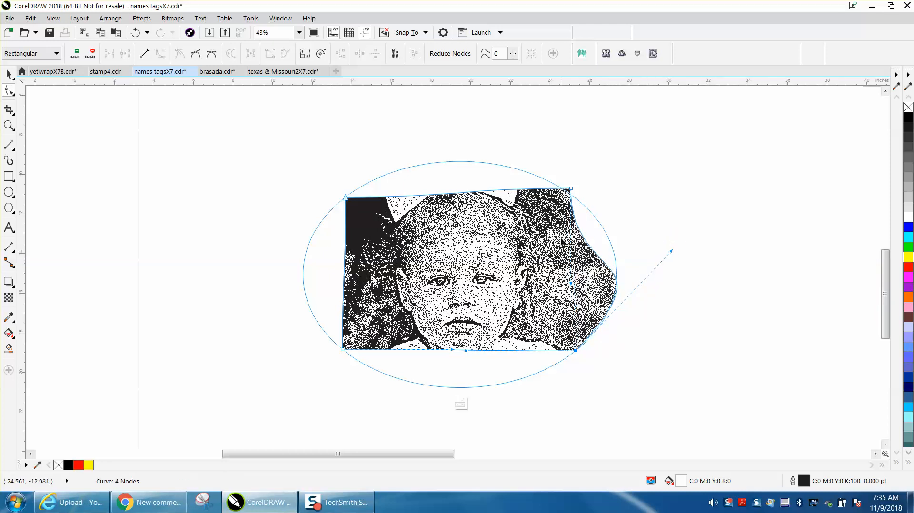
pyautogui.moveTo(573, 286); pyautogui.dragTo(567, 191)
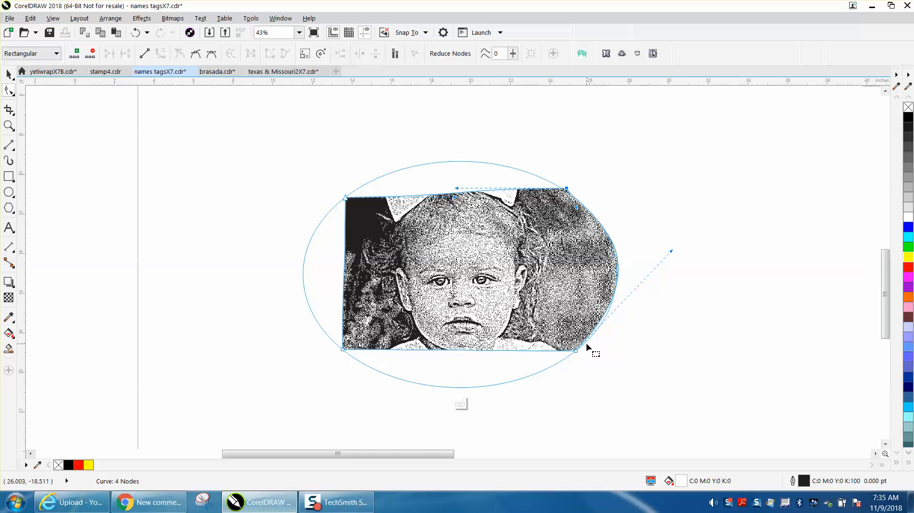
pyautogui.moveTo(672, 255); pyautogui.dragTo(673, 254)
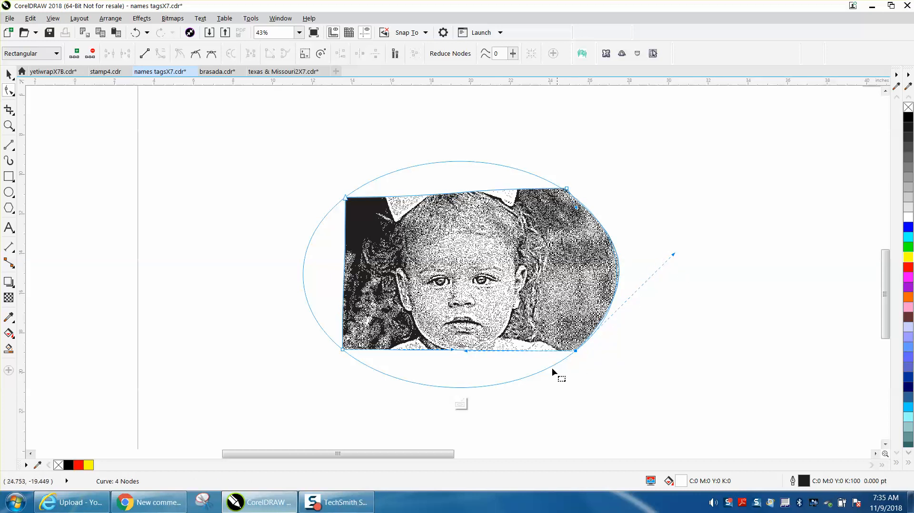
# Step: Bend the bitmap's bottom and left edges outward with their node handles to match the guide ellipse
pyautogui.moveTo(467, 352); pyautogui.dragTo(480, 421)
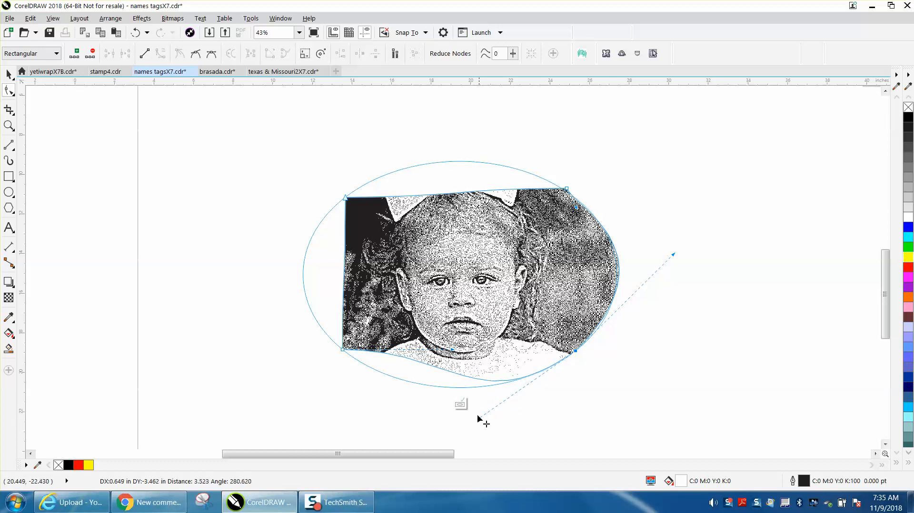
pyautogui.moveTo(452, 352); pyautogui.dragTo(384, 383)
pyautogui.moveTo(345, 293); pyautogui.dragTo(264, 278)
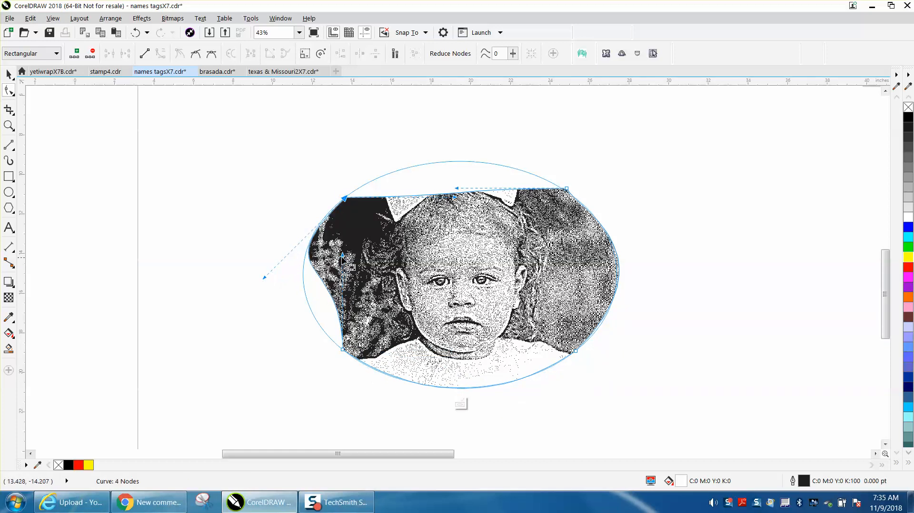
pyautogui.moveTo(326, 277); pyautogui.dragTo(321, 333)
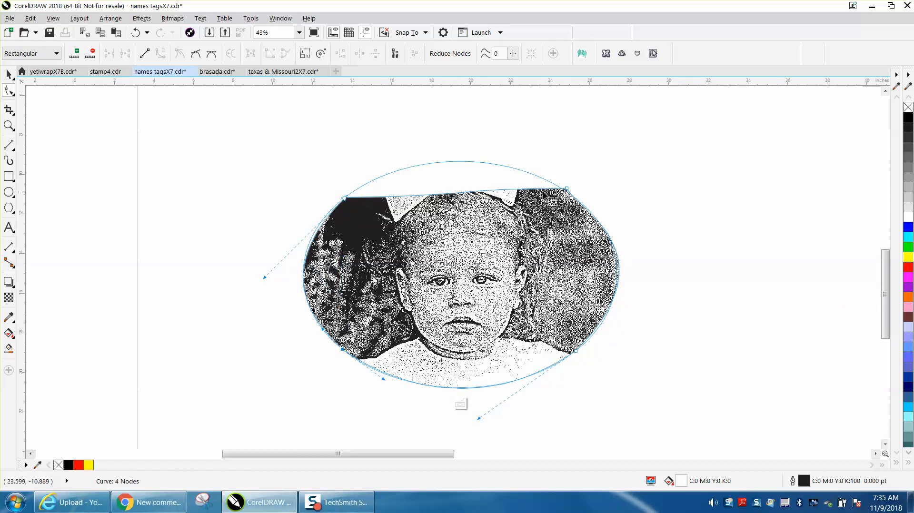
# Step: Curve the bitmap's top edge up to the guide ellipse and fine-tune the curvature of its right edge
pyautogui.click(567, 189)
pyautogui.moveTo(457, 190); pyautogui.dragTo(405, 123)
pyautogui.moveTo(454, 196); pyautogui.dragTo(369, 198)
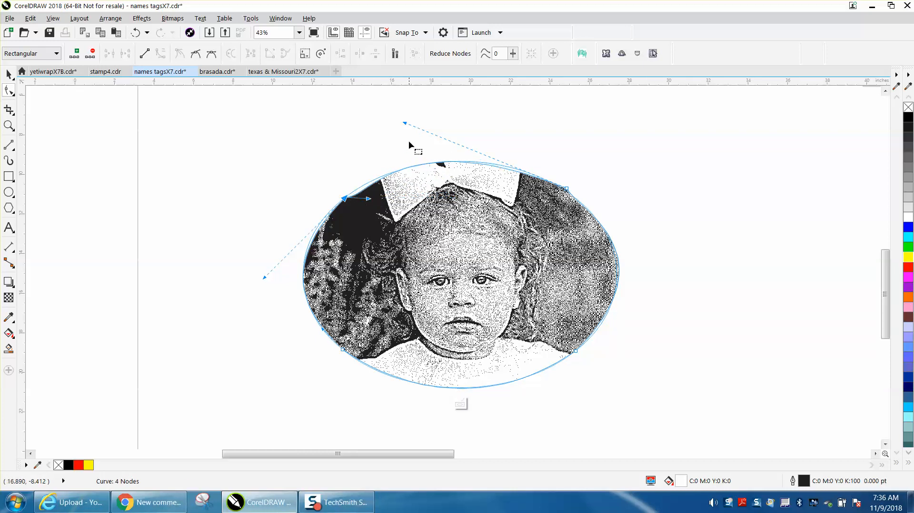
pyautogui.moveTo(406, 125); pyautogui.dragTo(406, 122)
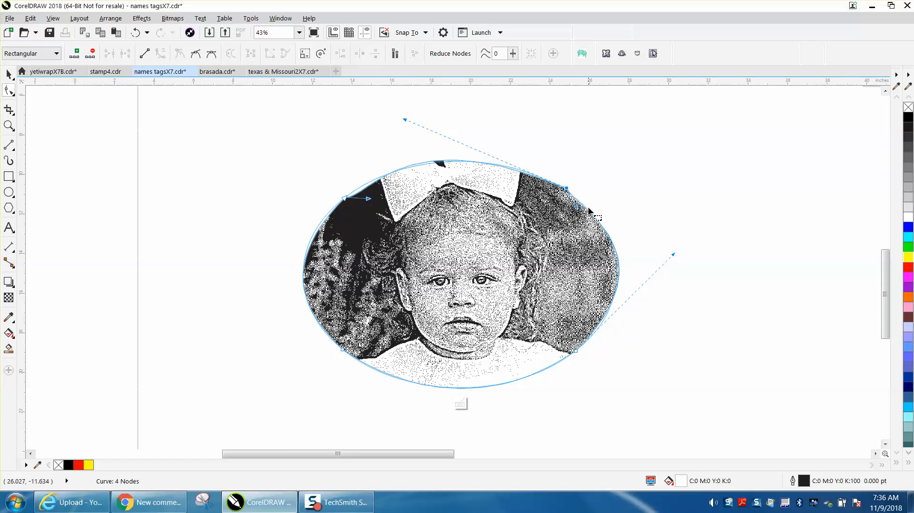
pyautogui.moveTo(577, 210); pyautogui.dragTo(598, 205)
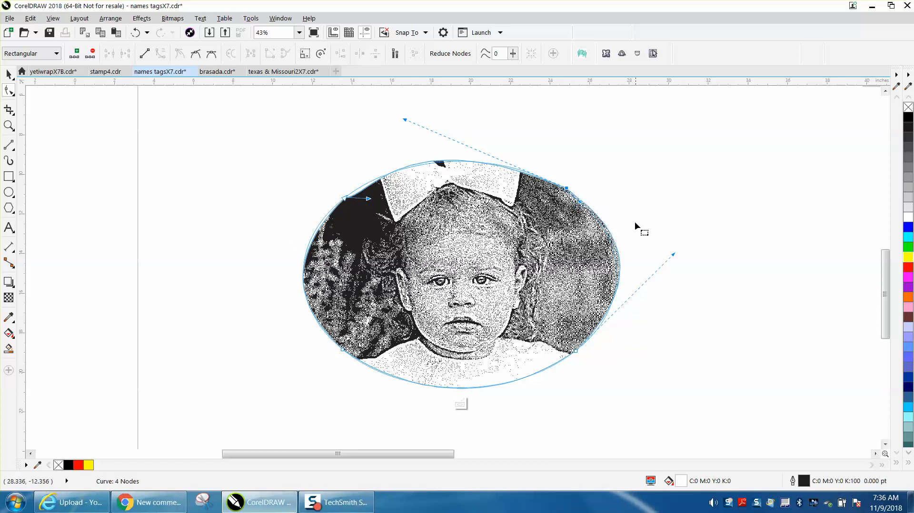
pyautogui.moveTo(672, 257); pyautogui.dragTo(665, 261)
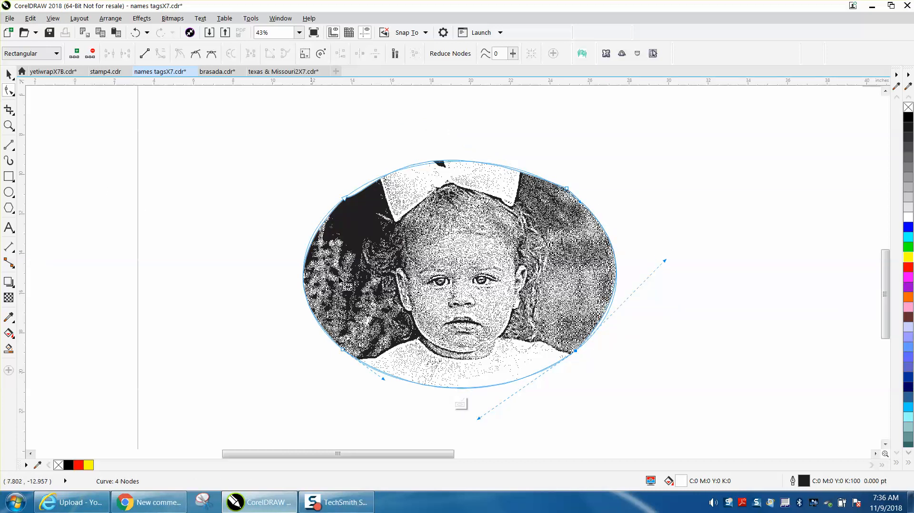
# Step: Select the reshaped bitmap and finish editing the PowerClip contents
pyautogui.click(8, 74)
pyautogui.click(348, 230)
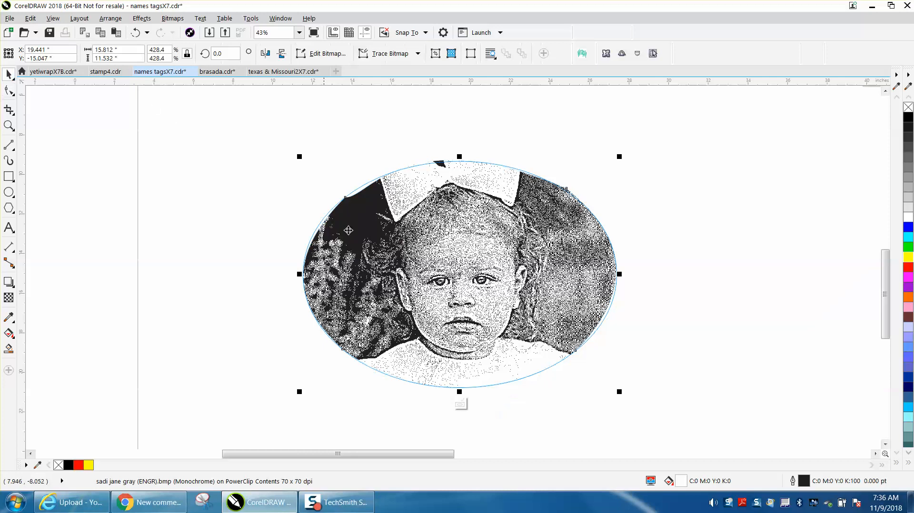
pyautogui.click(460, 404)
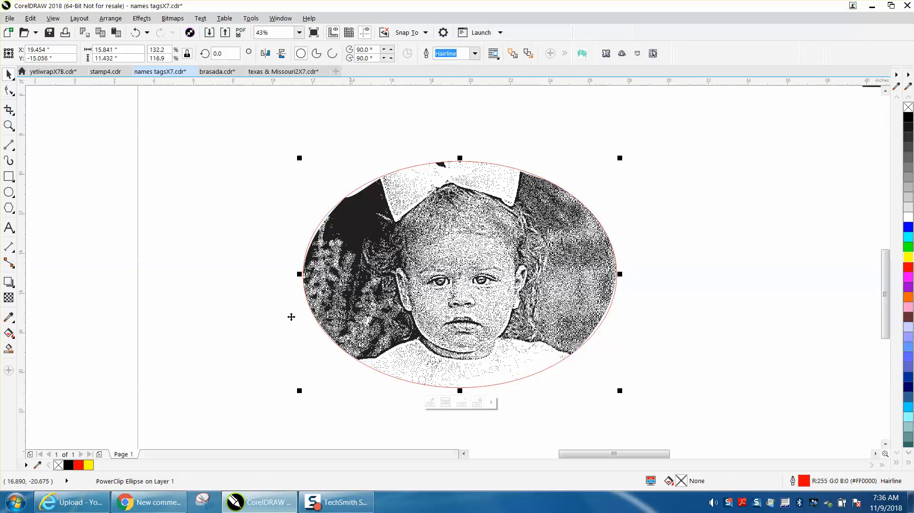